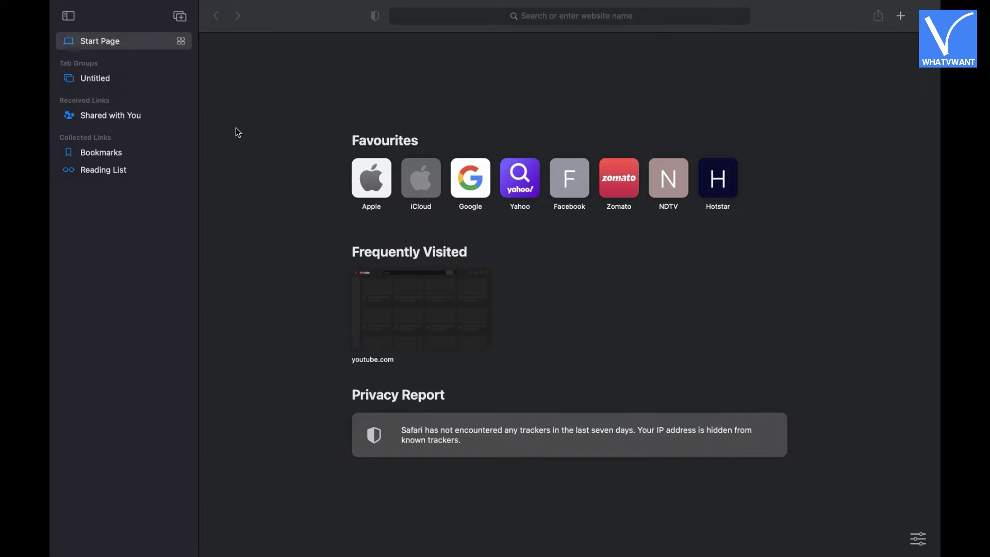
- Clear Safari's entire browsing history from the History menu using the 'all history' option
{"action": "mouse_move", "coordinate": [213, 4]}
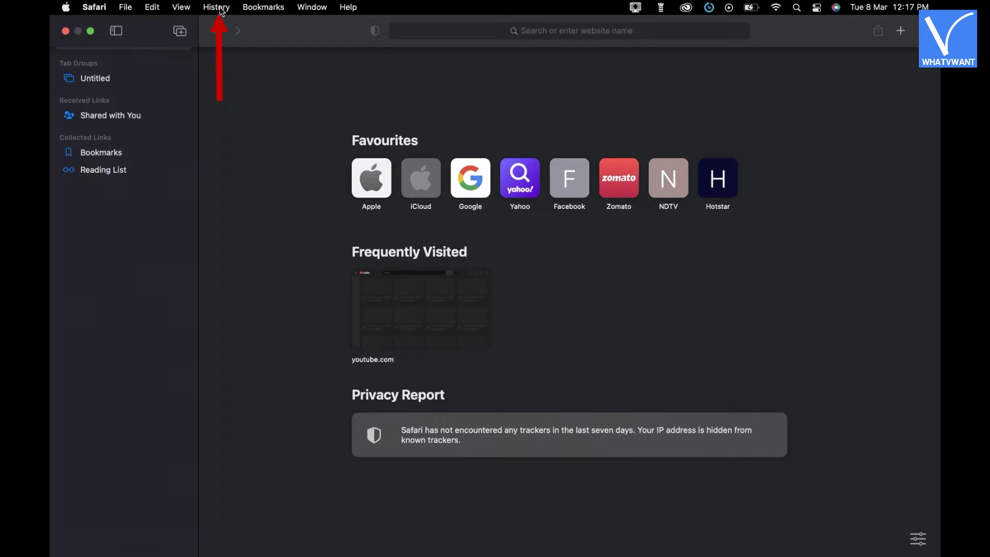
{"action": "left_click", "coordinate": [219, 7]}
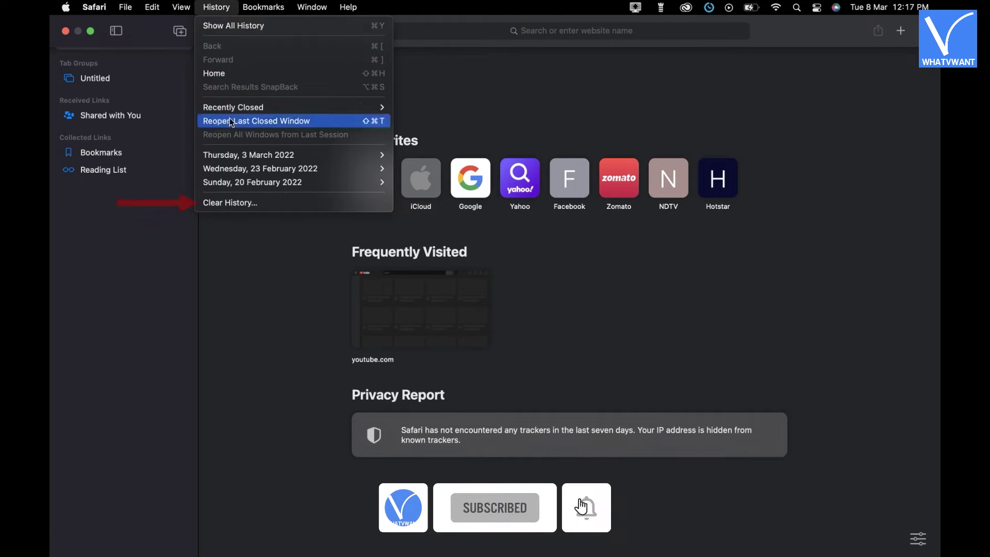
{"action": "left_click", "coordinate": [241, 208]}
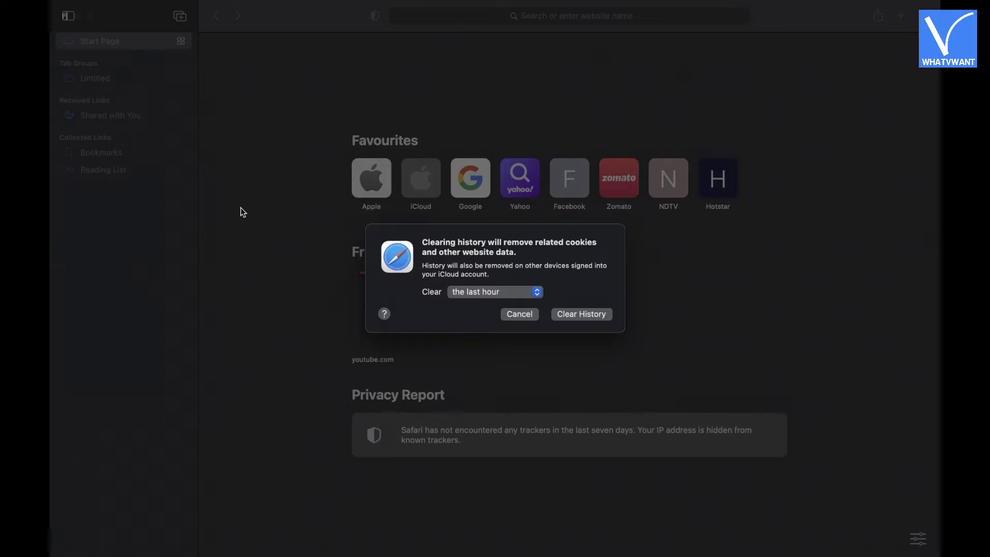
{"action": "left_click", "coordinate": [534, 298]}
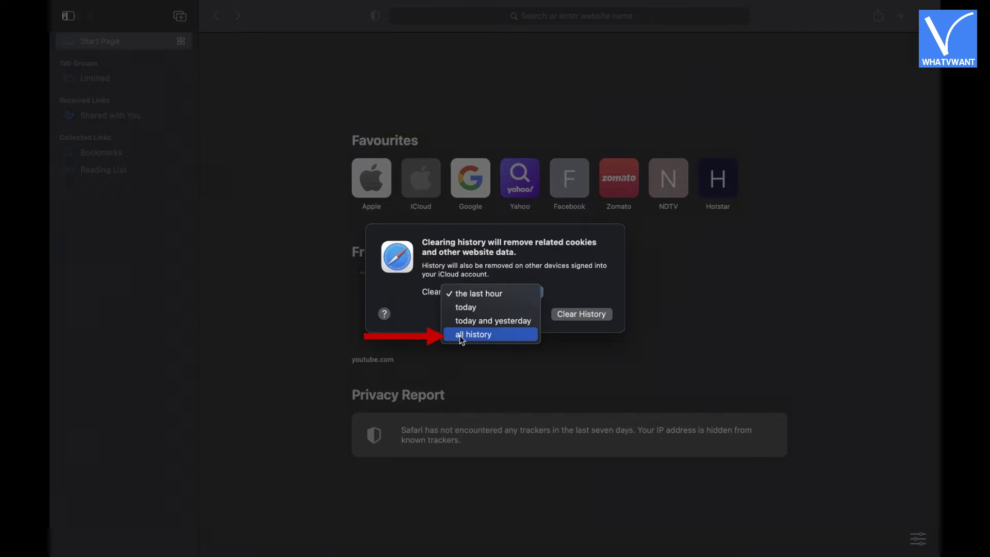
{"action": "left_click", "coordinate": [491, 336]}
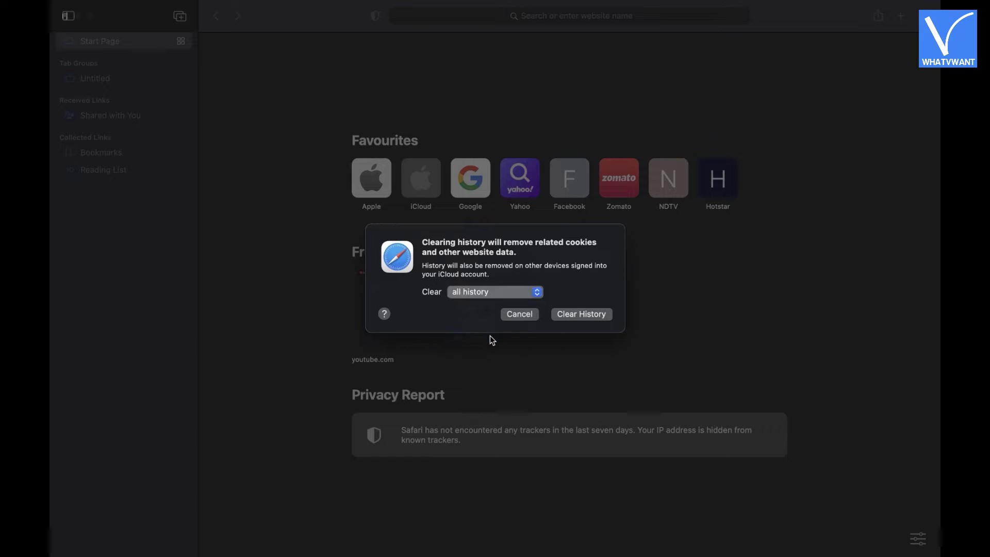
{"action": "left_click", "coordinate": [580, 316]}
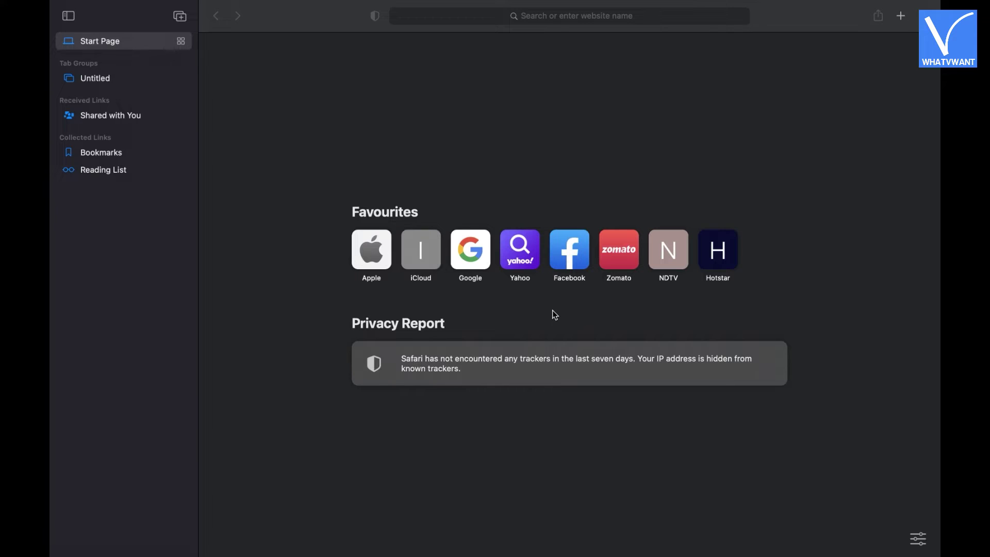
- Tick 'Show Develop menu in menu bar' in Safari's Advanced preferences and close the window
{"action": "mouse_move", "coordinate": [163, 4]}
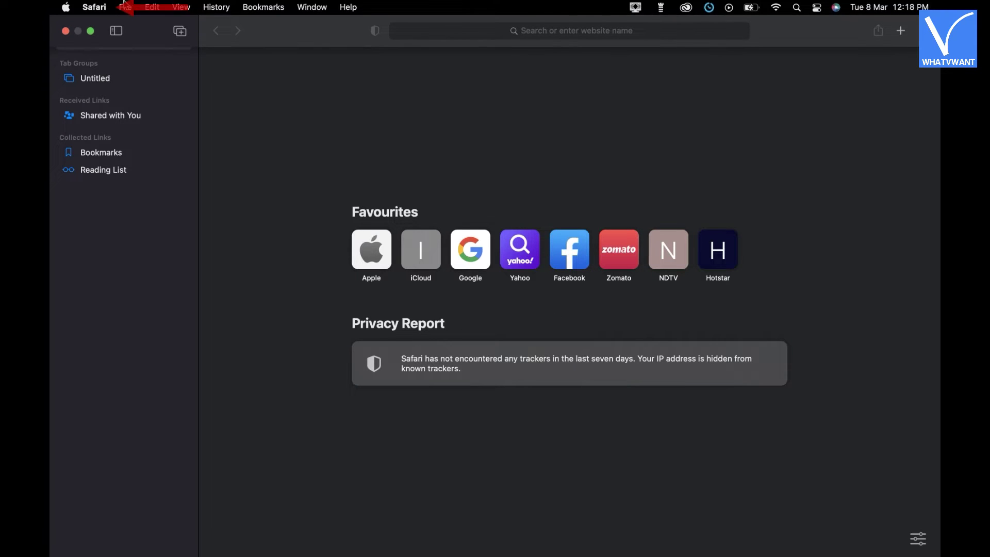
{"action": "left_click", "coordinate": [94, 7]}
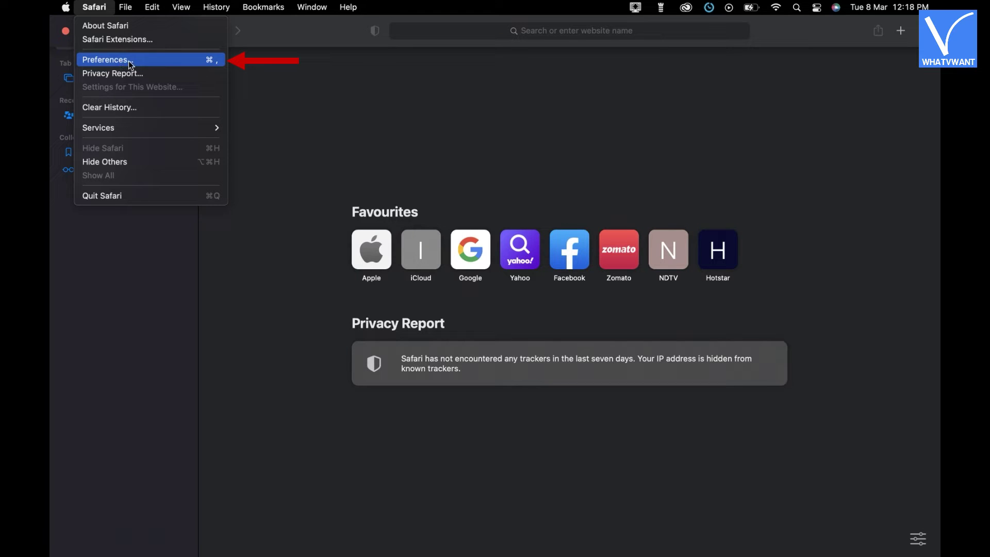
{"action": "left_click", "coordinate": [106, 60]}
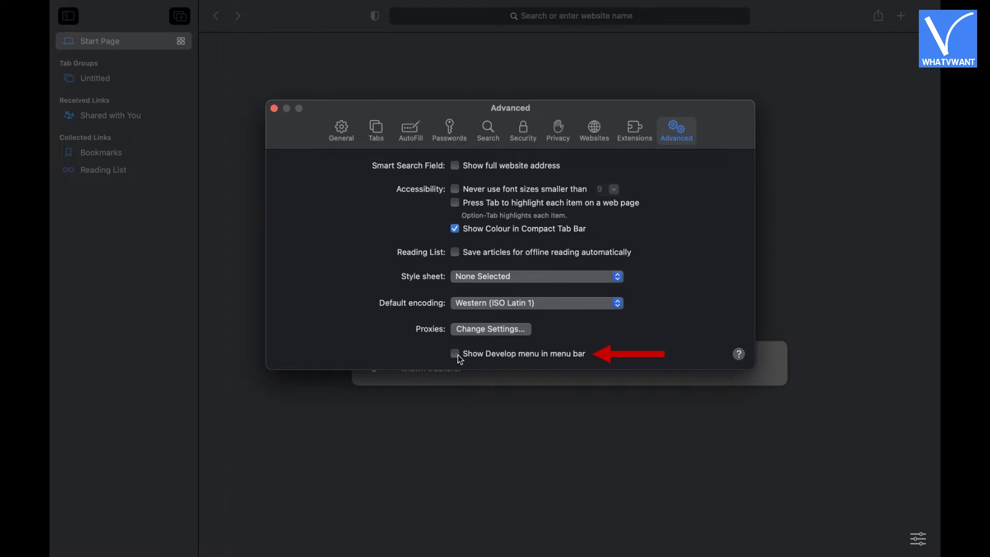
{"action": "left_click", "coordinate": [455, 354]}
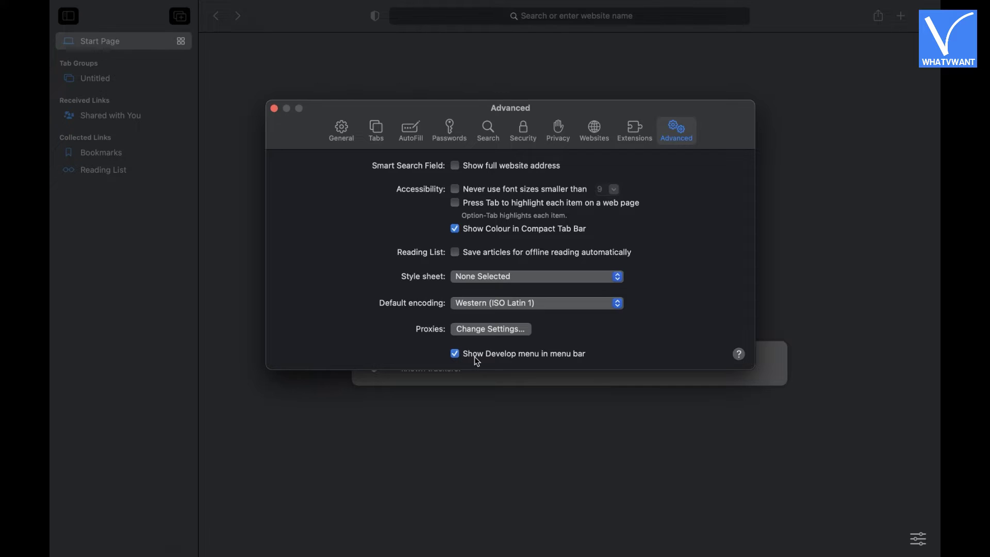
{"action": "left_click", "coordinate": [275, 108]}
{"action": "mouse_move", "coordinate": [287, 6]}
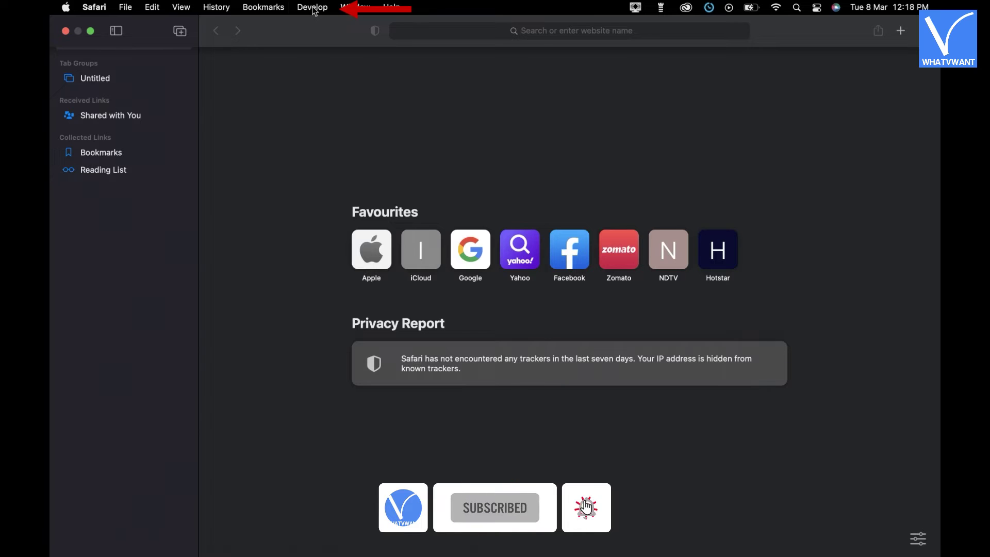
- Empty Safari's caches with Develop > Empty Caches
{"action": "left_click", "coordinate": [313, 8]}
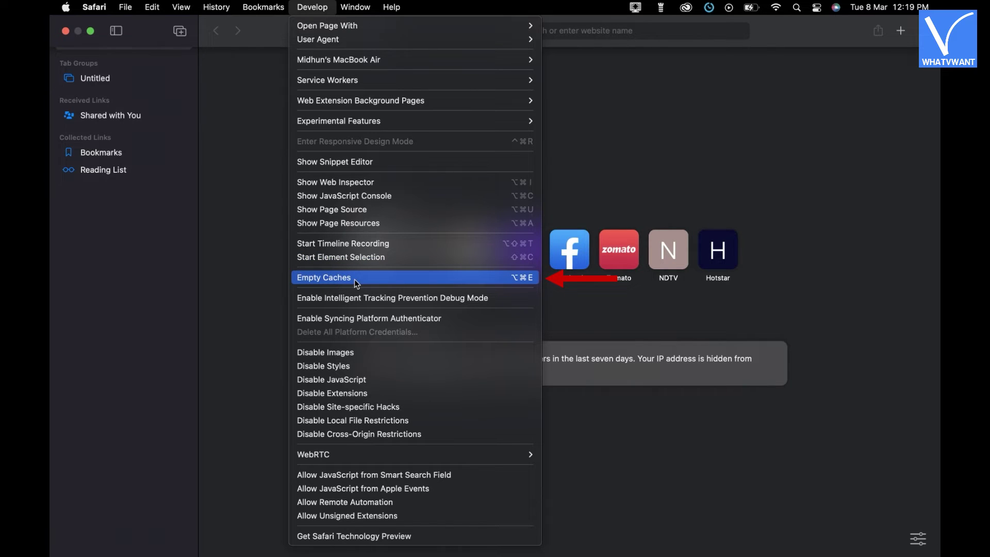
{"action": "left_click", "coordinate": [388, 281]}
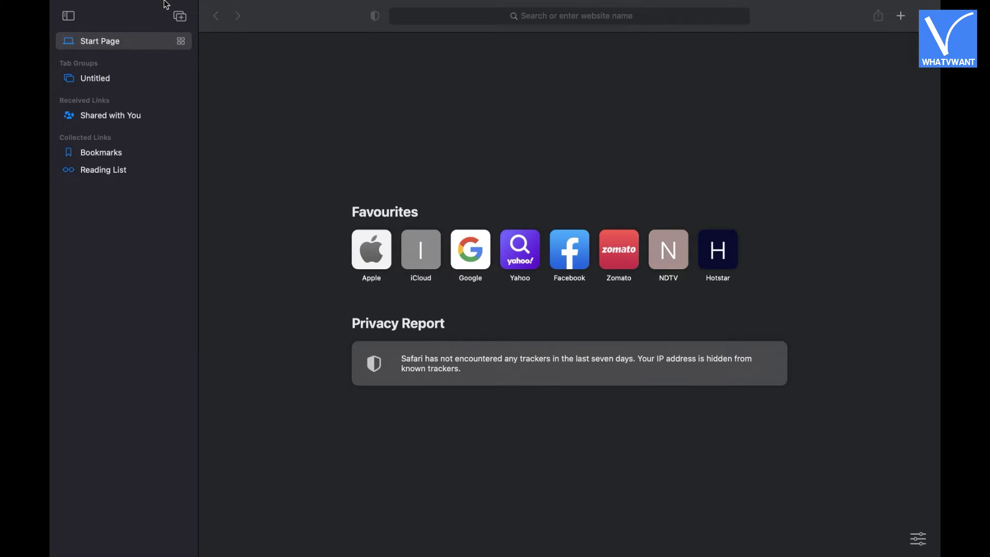
{"action": "mouse_move", "coordinate": [167, 3]}
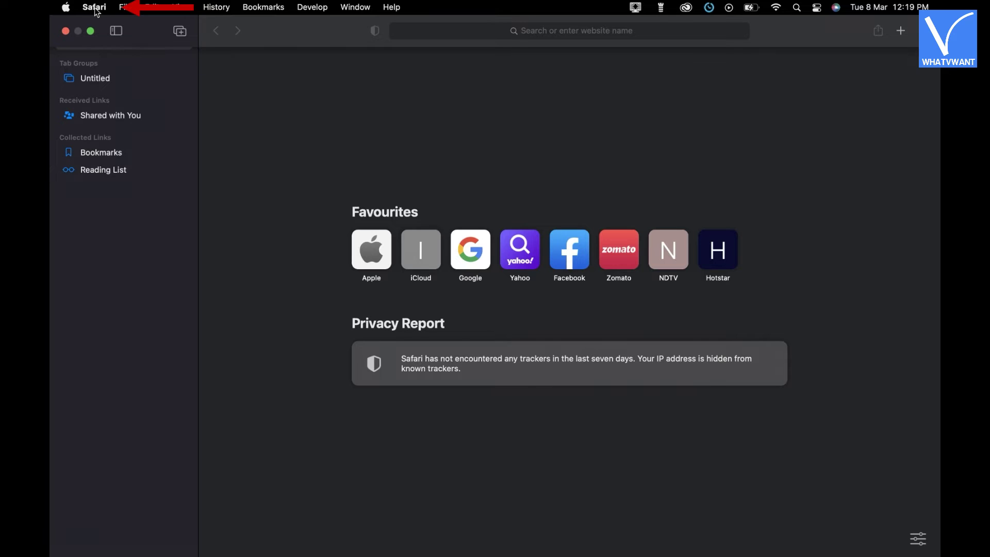
- Open Safari's Privacy preferences and check the stored data under Manage Website Data
{"action": "left_click", "coordinate": [95, 7]}
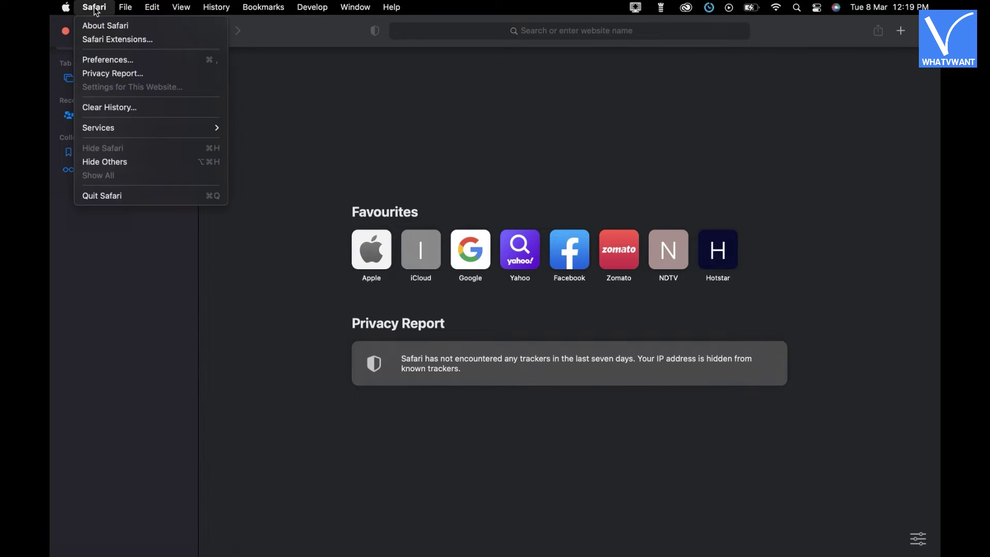
{"action": "left_click", "coordinate": [107, 61]}
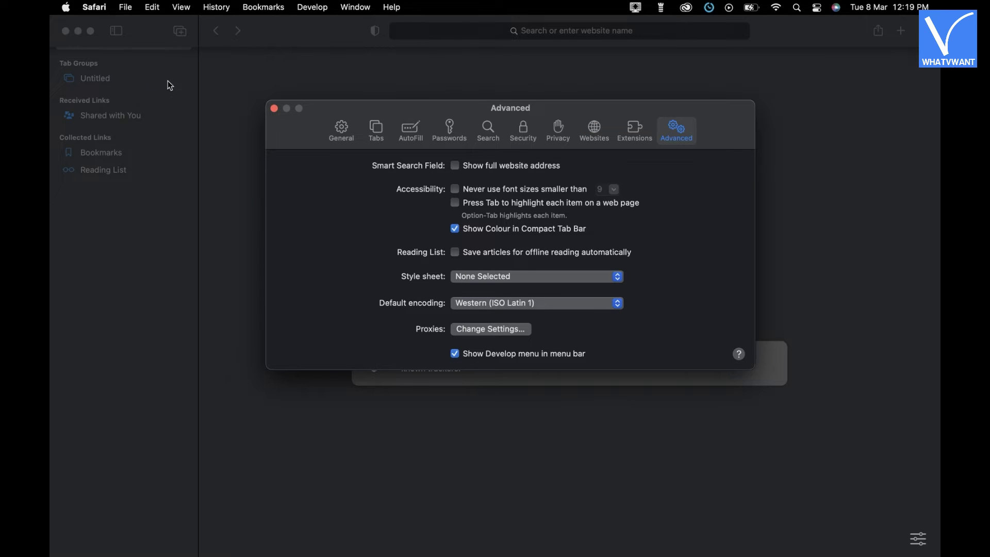
{"action": "left_click", "coordinate": [557, 131]}
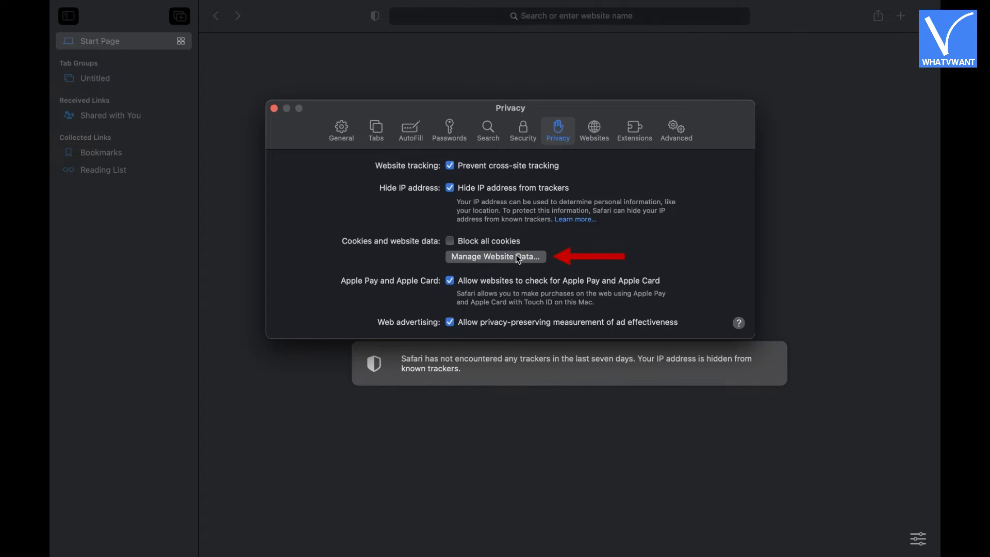
{"action": "left_click", "coordinate": [481, 258]}
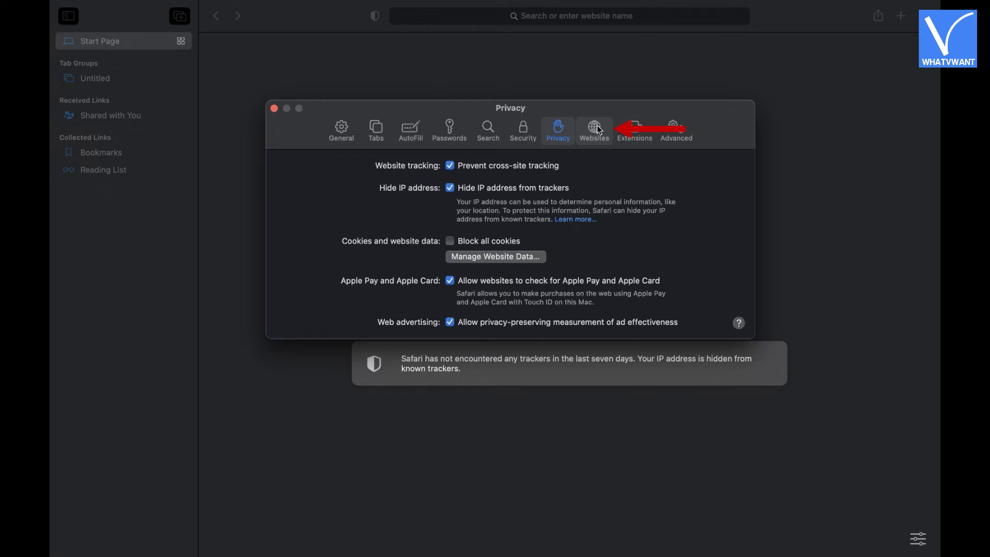
- Check the Websites and Extensions panes to confirm no Safari extensions are installed
{"action": "left_click", "coordinate": [598, 132]}
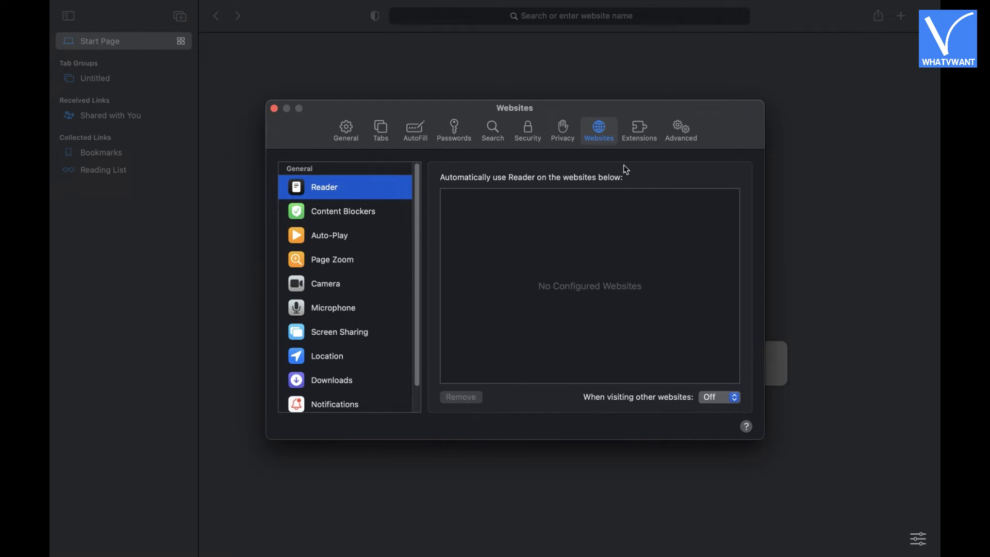
{"action": "left_click", "coordinate": [640, 135]}
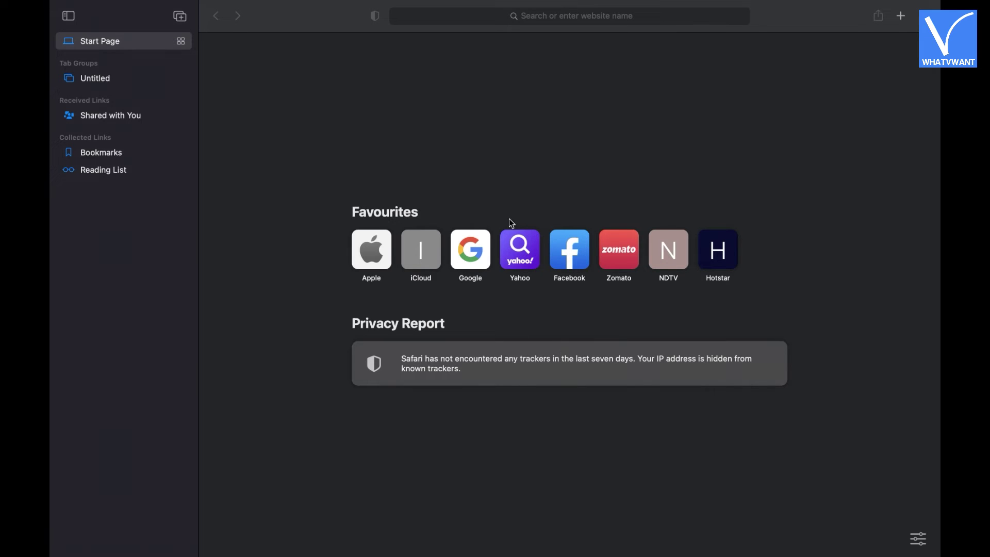
- Launch Terminal from Launchpad
{"action": "key", "text": "F4"}
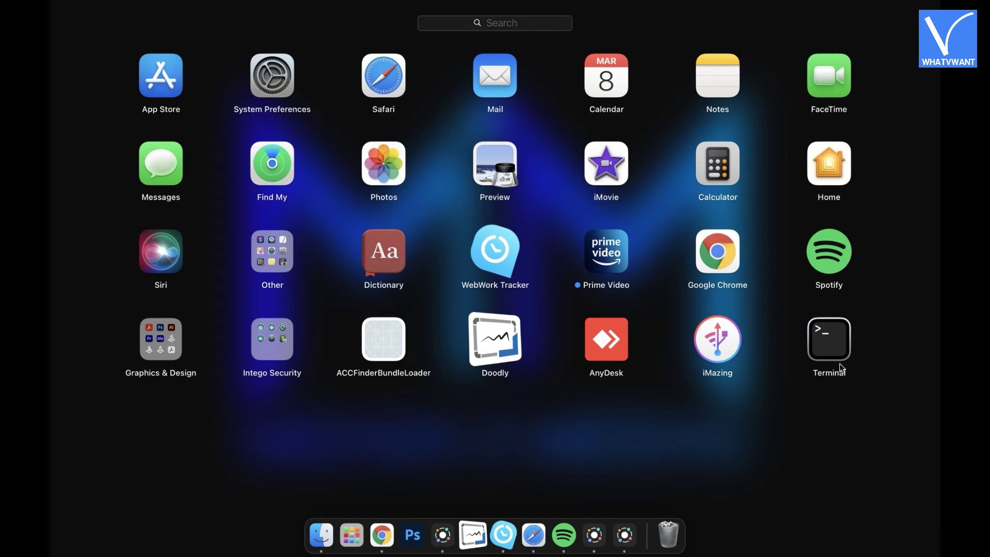
{"action": "left_click", "coordinate": [829, 341]}
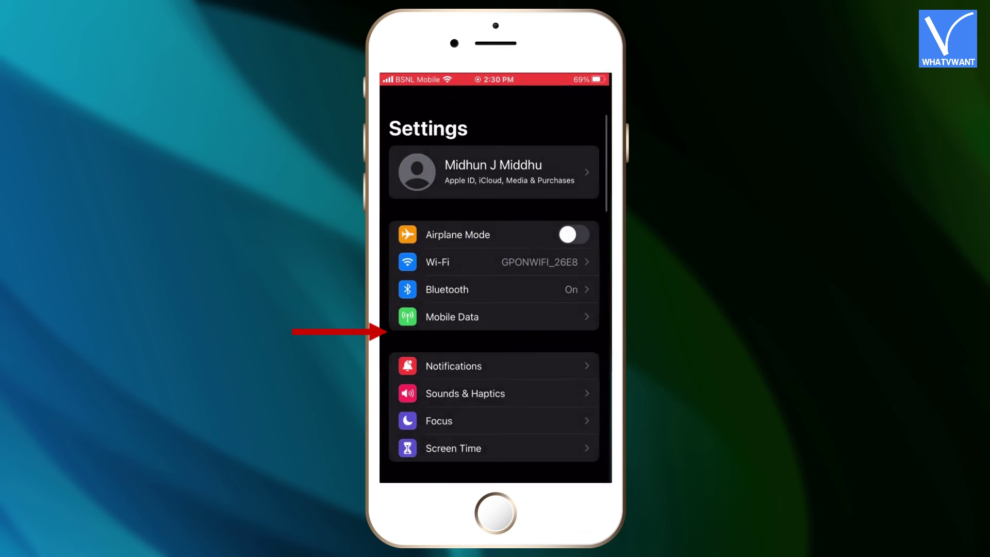
- Open Safari in iOS Settings and bring up the Clear History and Website Data prompt
{"action": "scroll", "coordinate": [494, 309], "scroll_direction": "down", "scroll_amount": 15}
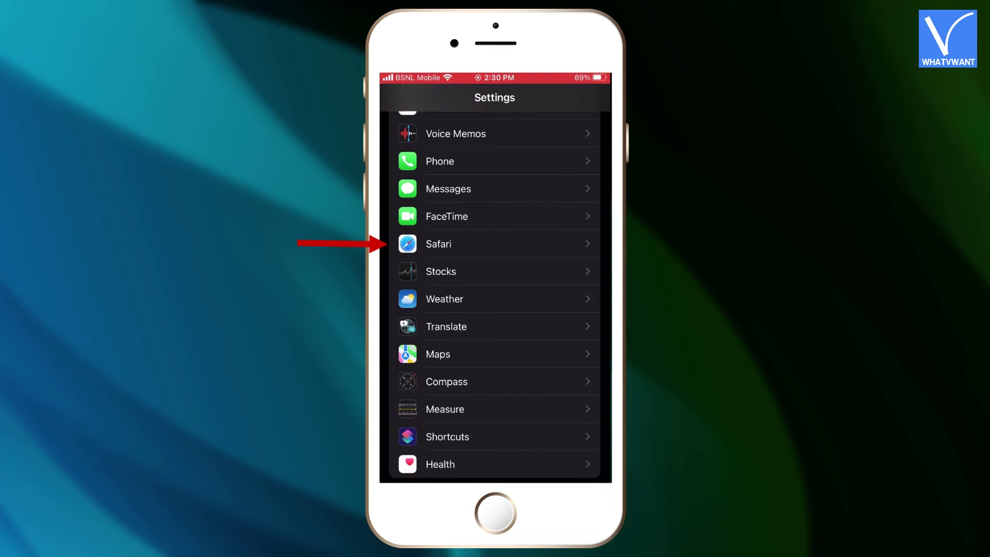
{"action": "left_click", "coordinate": [438, 244]}
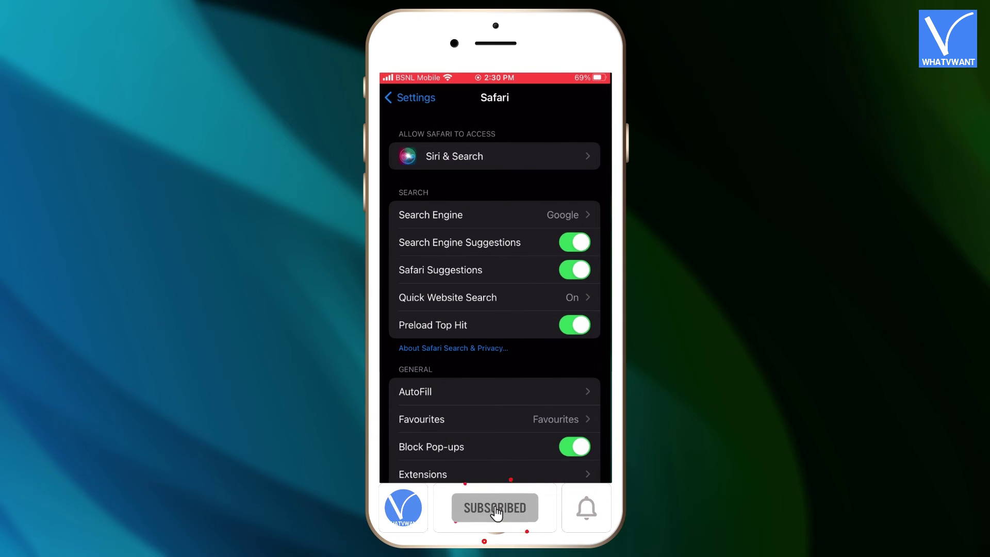
{"action": "scroll", "coordinate": [495, 283], "scroll_direction": "down", "scroll_amount": 10}
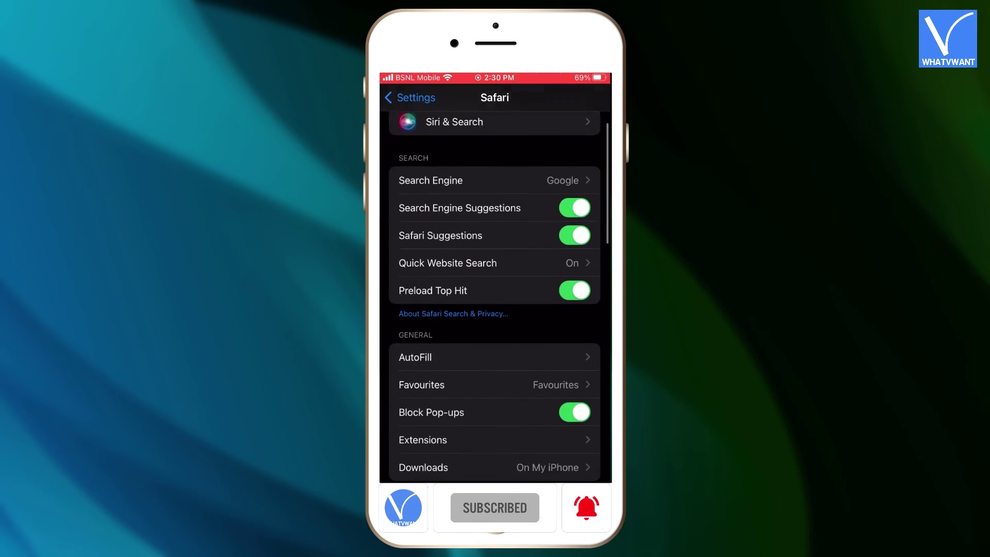
{"action": "scroll", "coordinate": [494, 278], "scroll_direction": "down", "scroll_amount": 10}
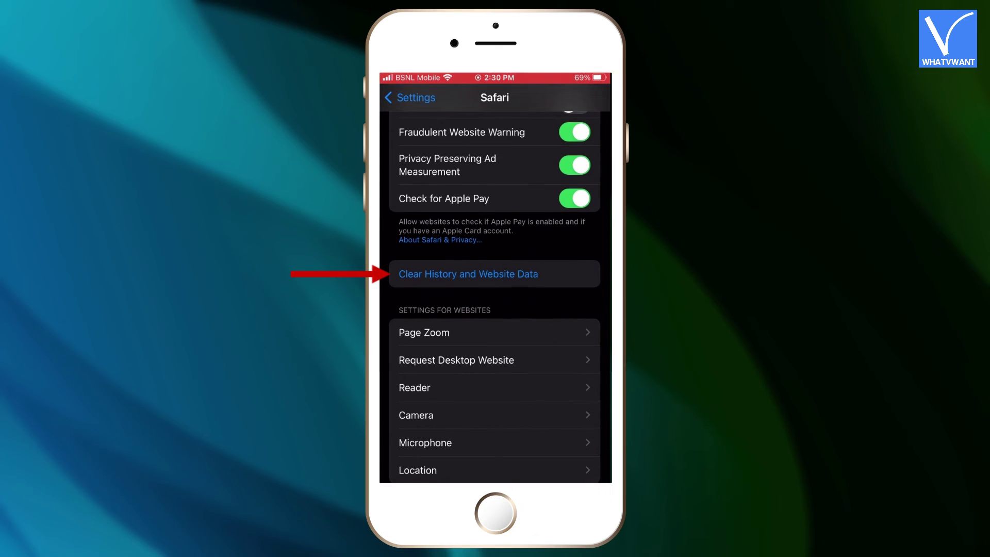
{"action": "left_click", "coordinate": [468, 273]}
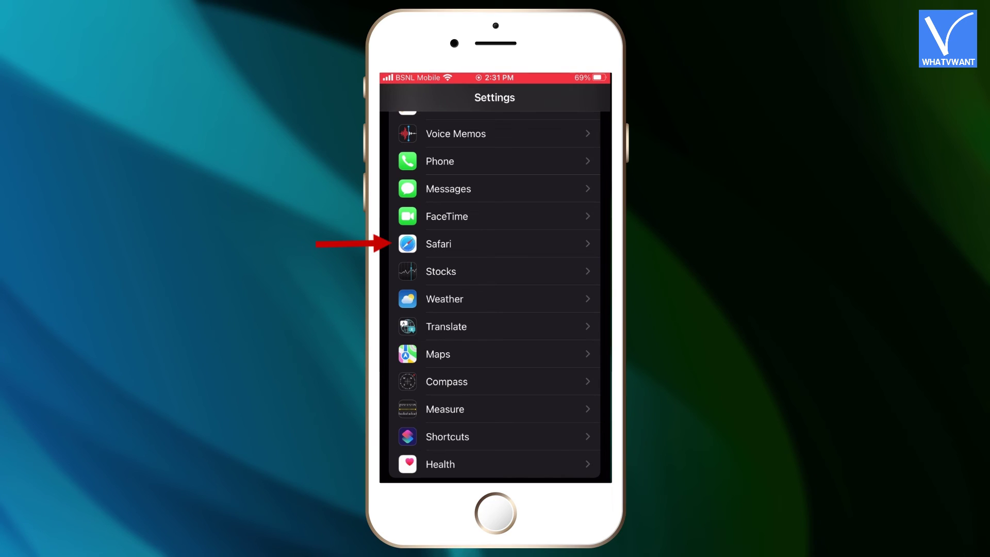
- Remove all website data under Safari > Advanced > Website Data, confirming with Remove Now
{"action": "left_click", "coordinate": [438, 243]}
{"action": "scroll", "coordinate": [495, 283], "scroll_direction": "down", "scroll_amount": 15}
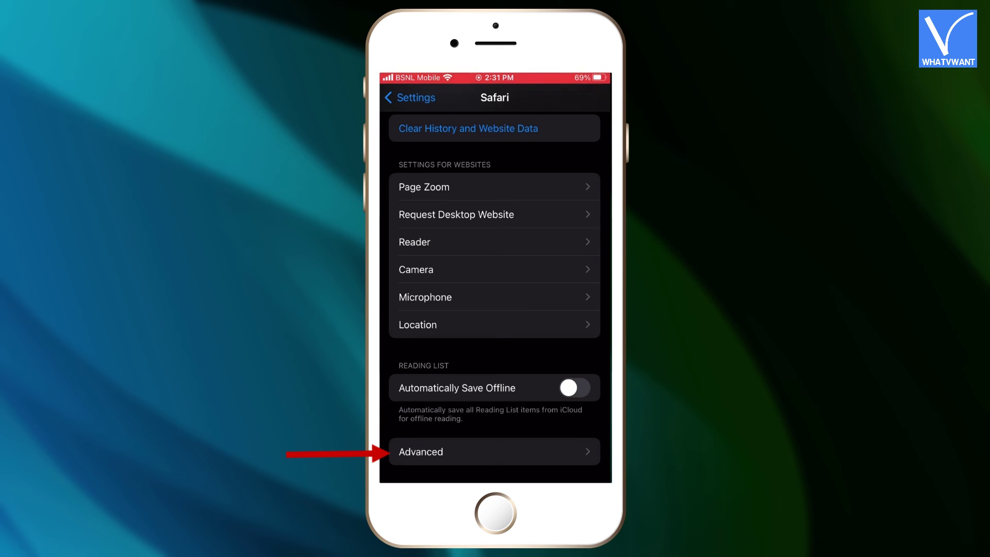
{"action": "left_click", "coordinate": [421, 452]}
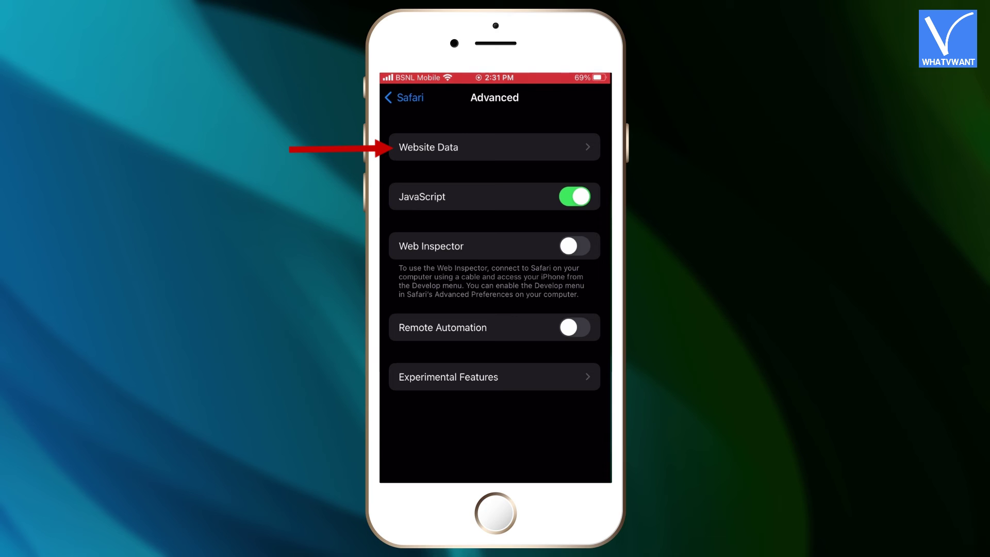
{"action": "left_click", "coordinate": [428, 147]}
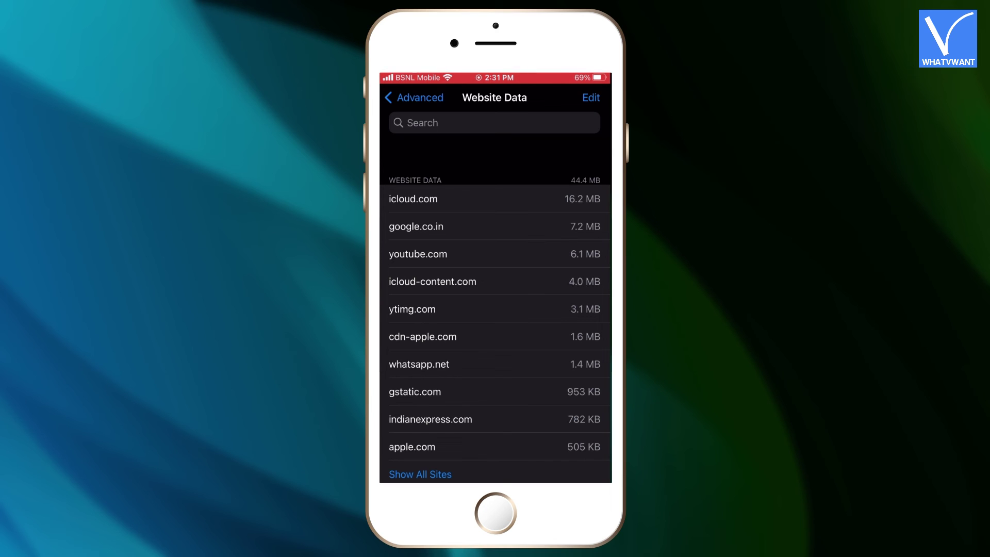
{"action": "scroll", "coordinate": [495, 288], "scroll_direction": "down", "scroll_amount": 3}
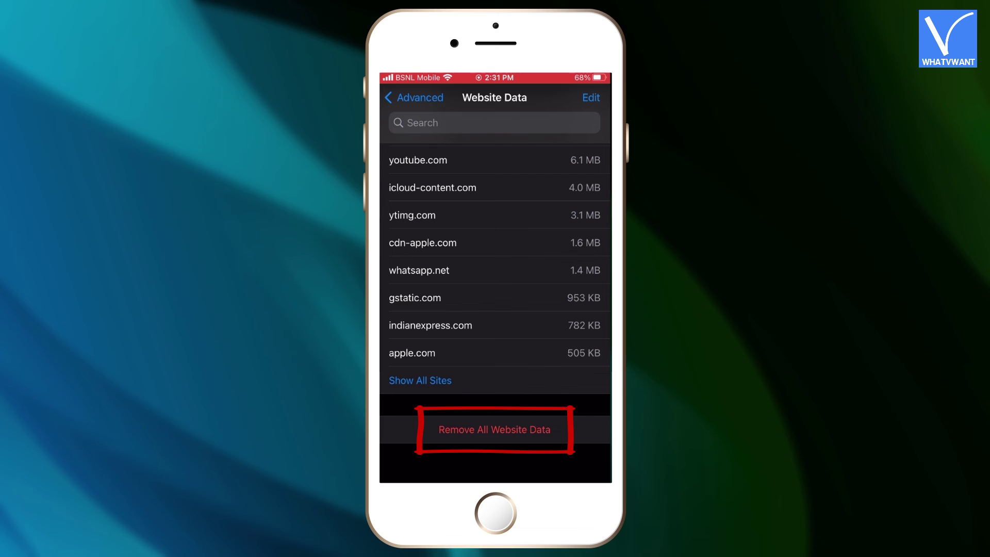
{"action": "left_click", "coordinate": [495, 429]}
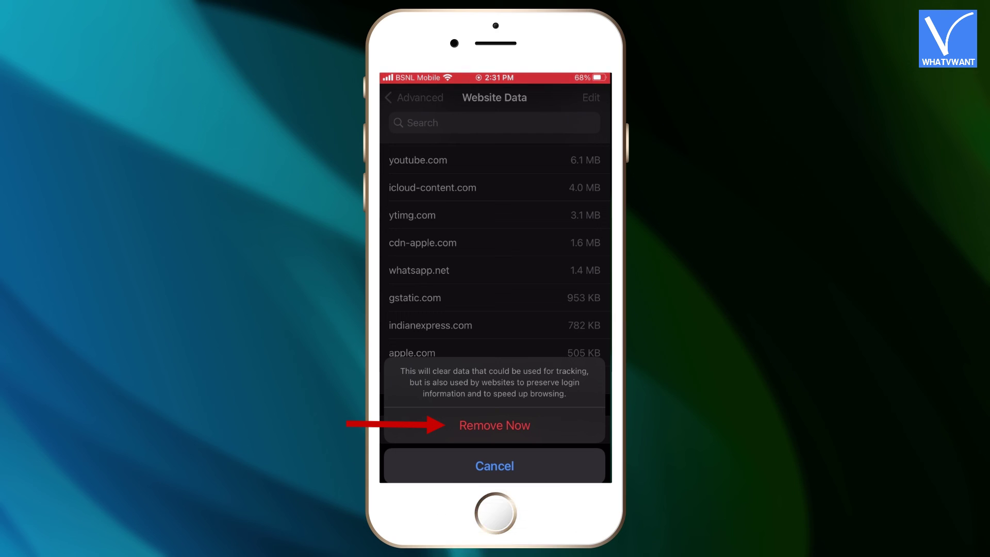
{"action": "left_click", "coordinate": [494, 426]}
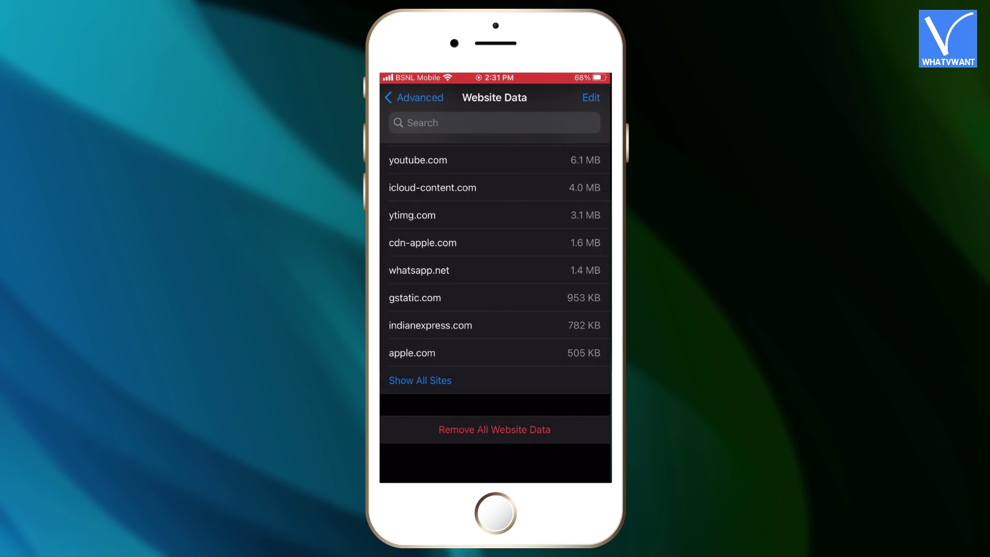
{"action": "left_click", "coordinate": [407, 97]}
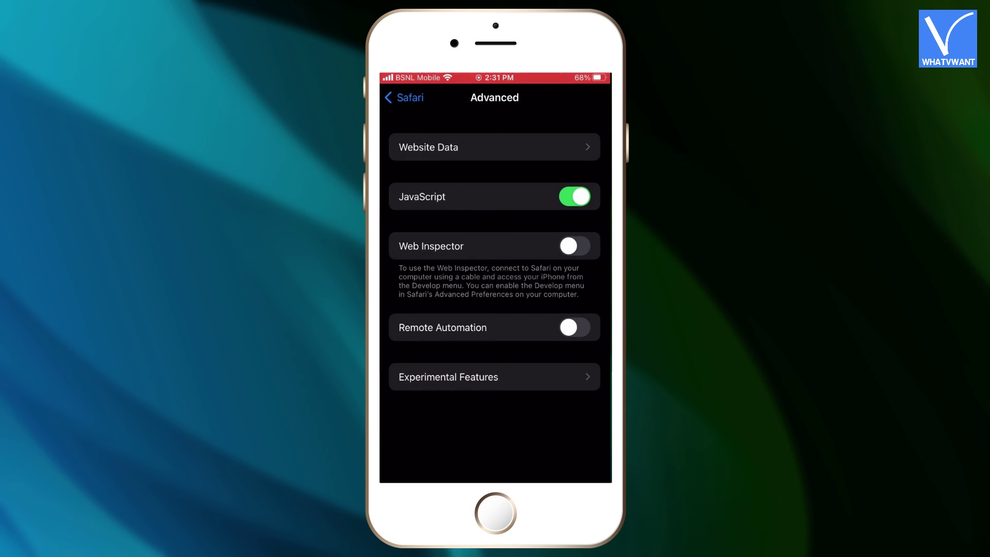